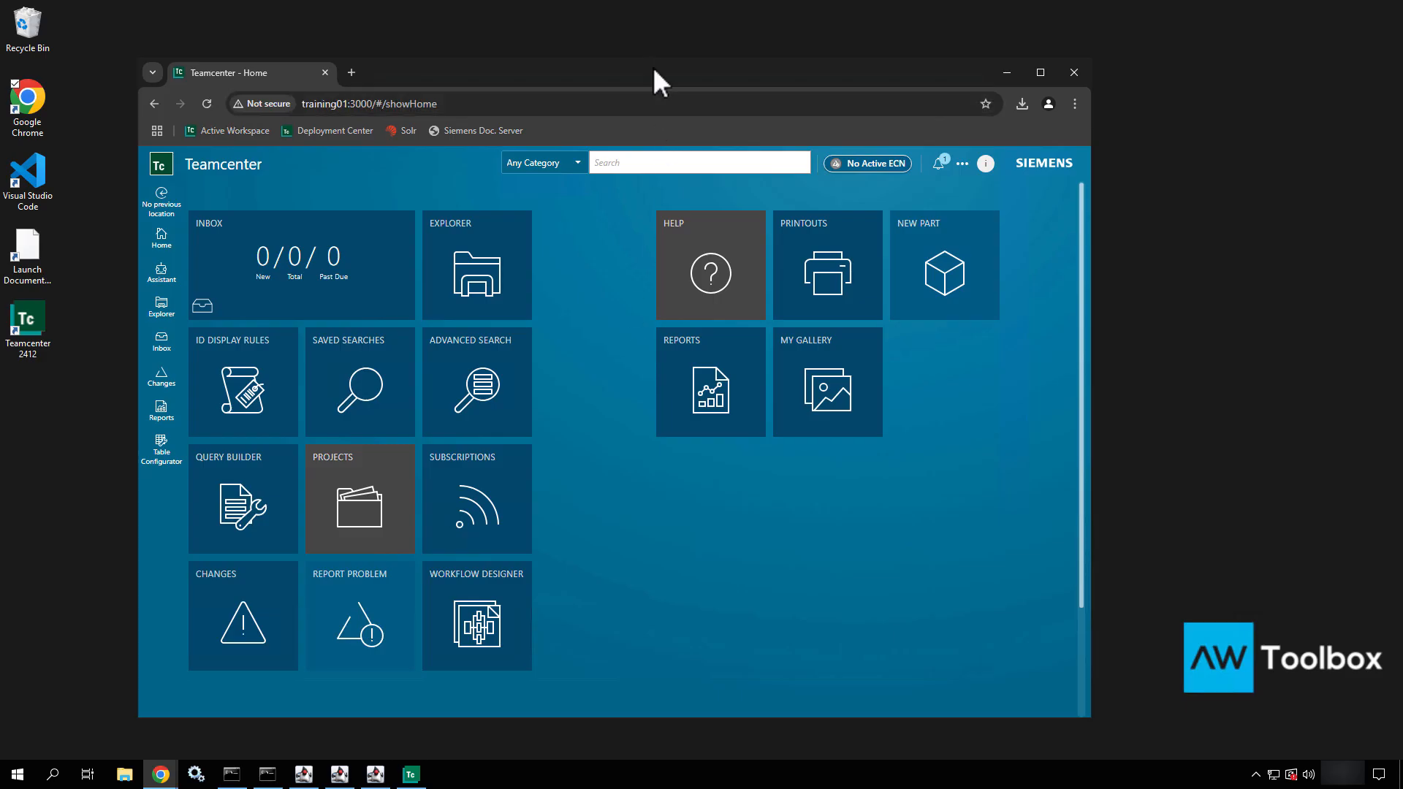
Open Explorer, maximize the browser window, and widen the details area beside the folder tree
{"action": "left_click_drag", "start_coordinate": [652, 67], "coordinate": [616, 27]}
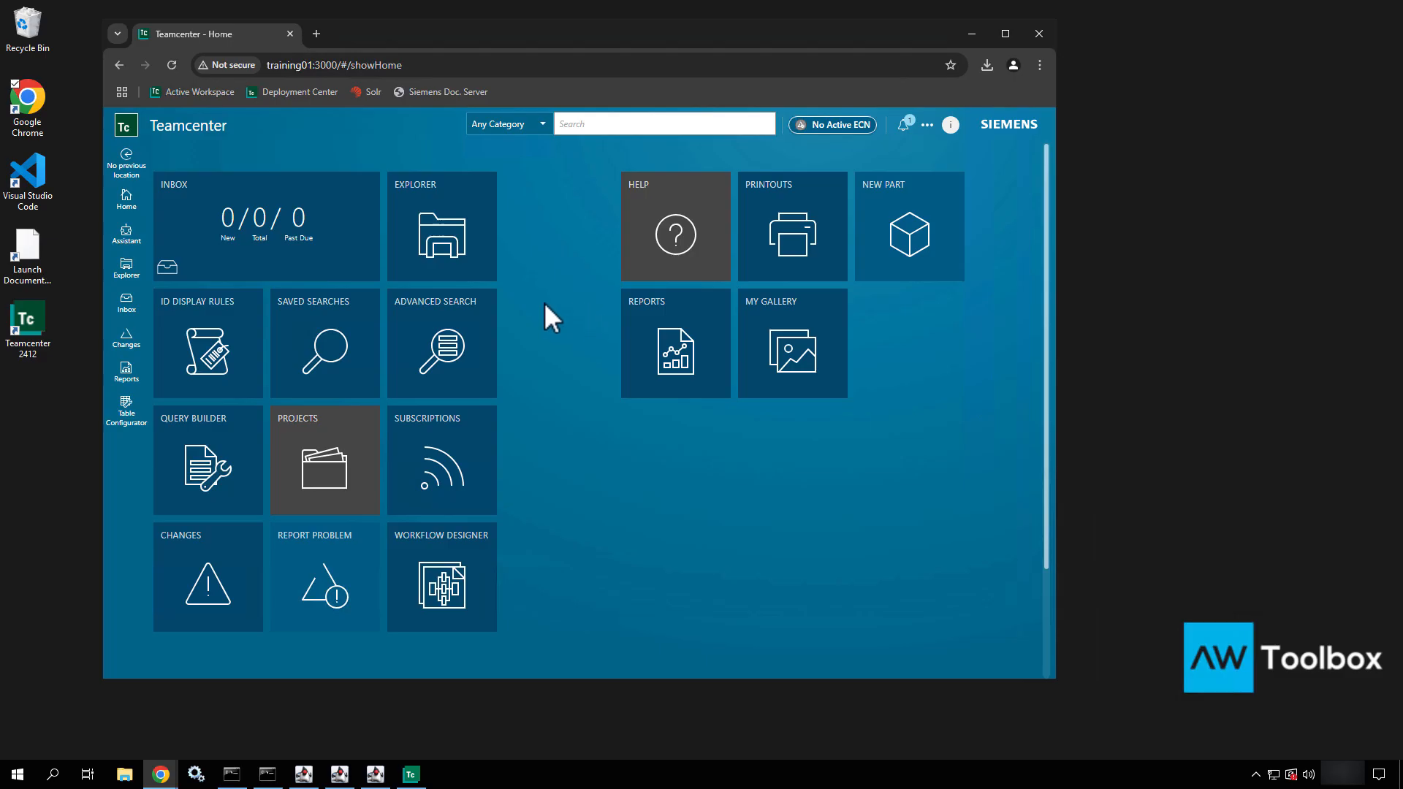
{"action": "left_click", "coordinate": [459, 260]}
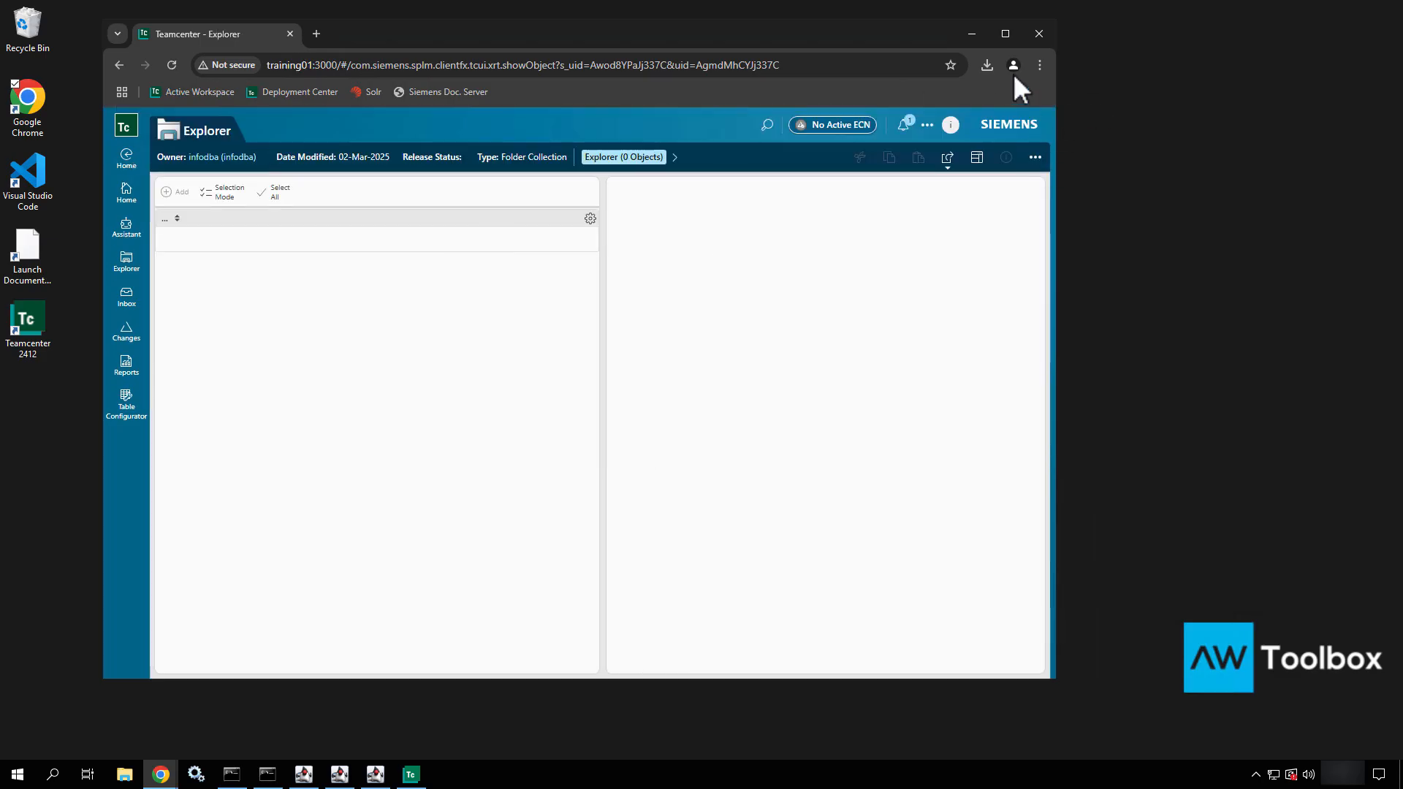
{"action": "left_click", "coordinate": [1004, 34]}
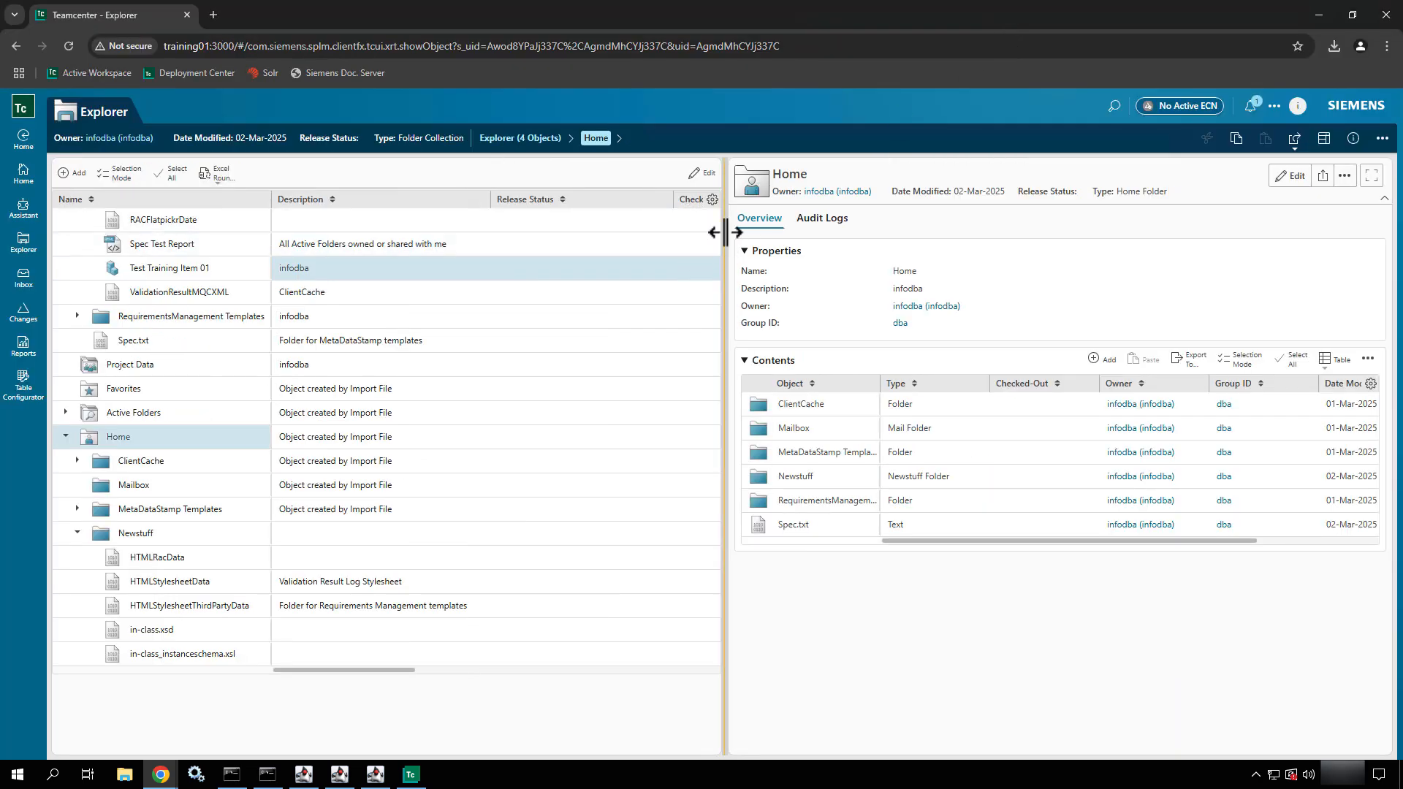
{"action": "left_click_drag", "start_coordinate": [731, 233], "coordinate": [497, 233]}
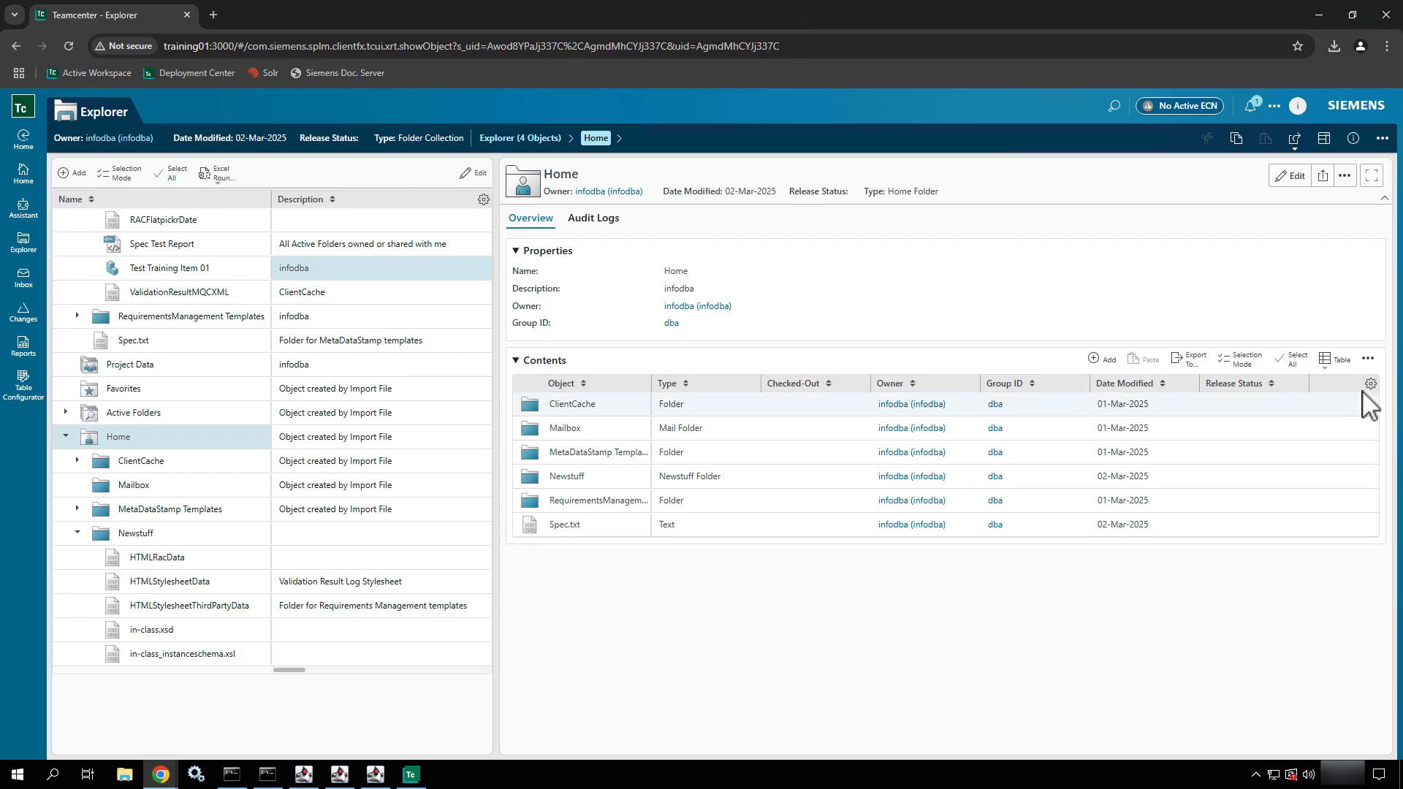
Show the Home folder's contents as a Tree and expand the document template revision inside the MetaDataStamp Templates folder
{"action": "left_click", "coordinate": [1334, 361]}
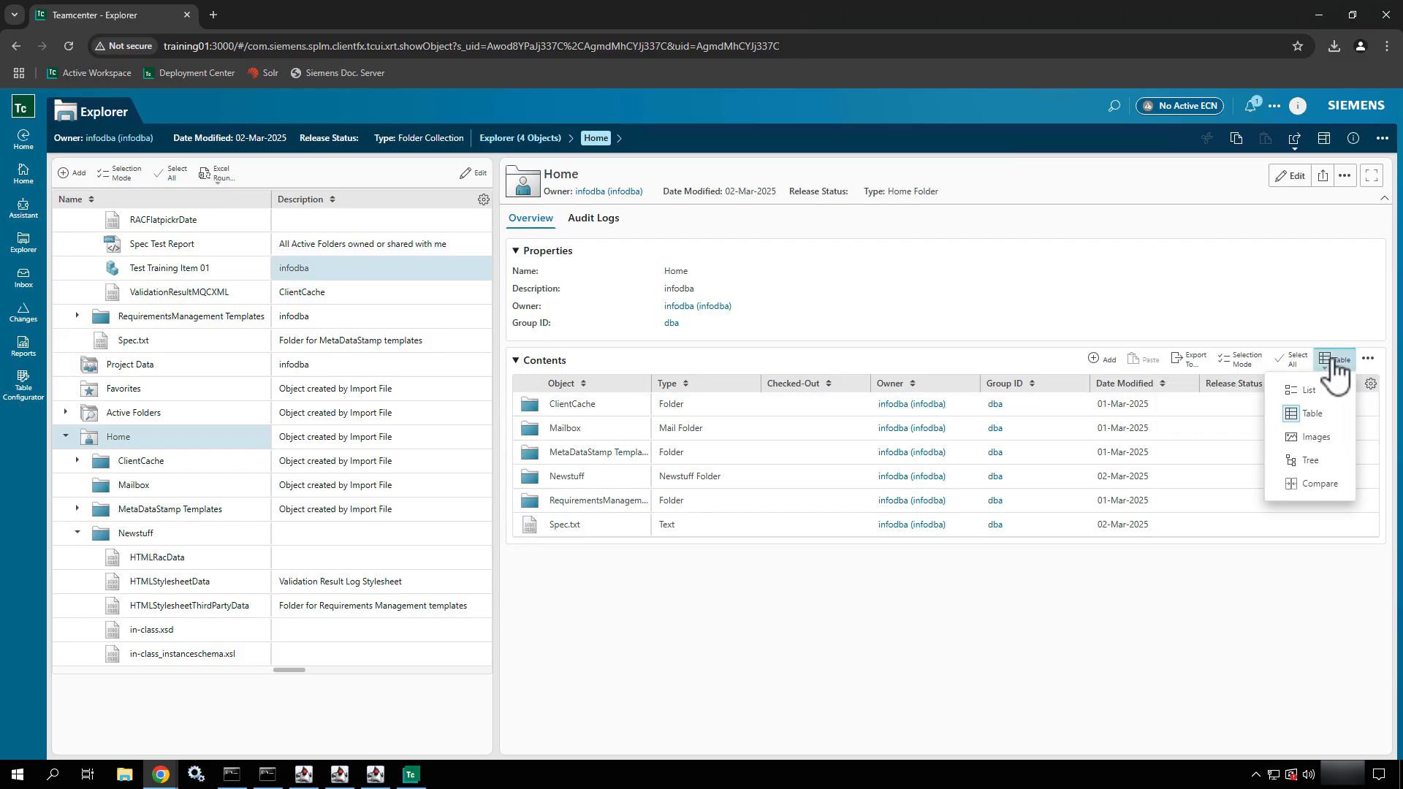
{"action": "left_click", "coordinate": [1302, 462]}
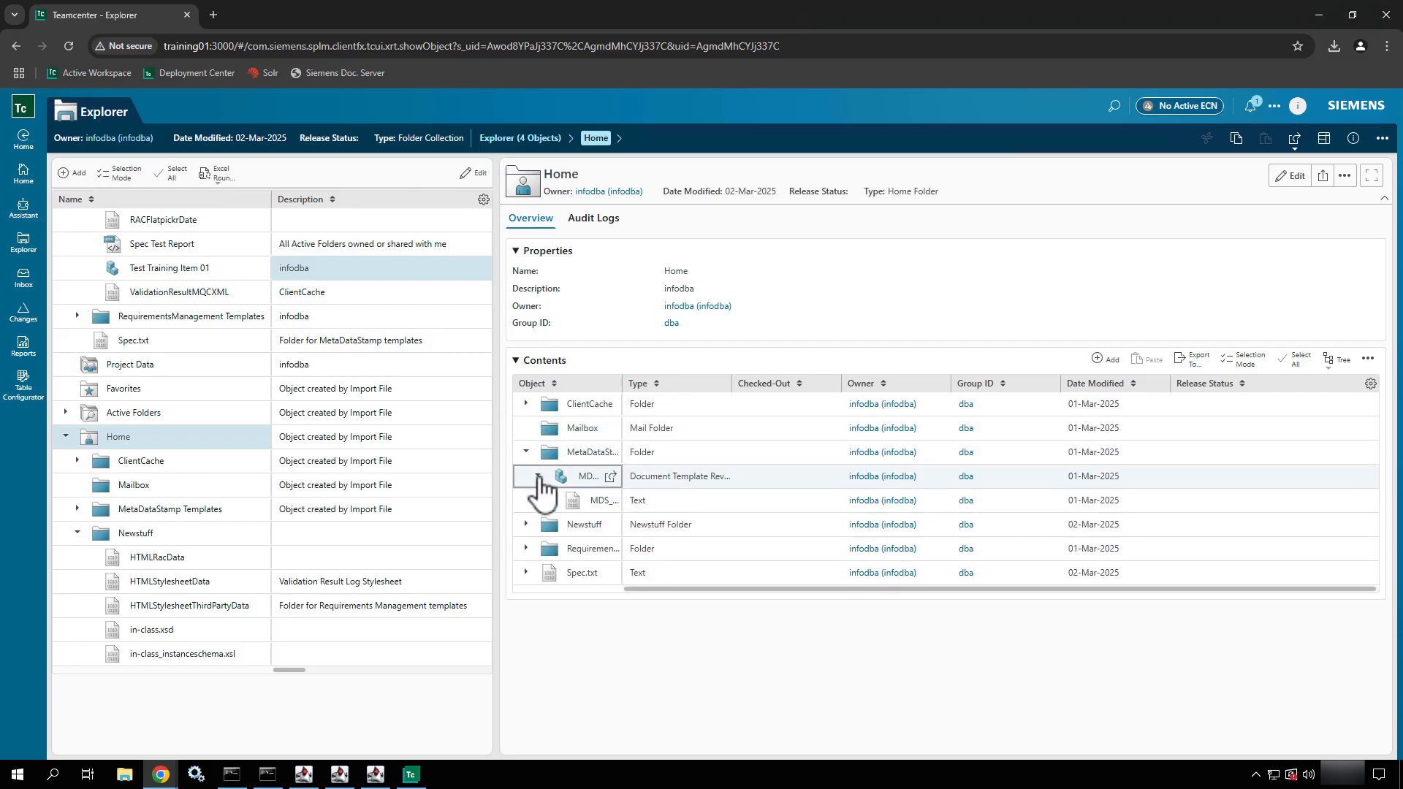
{"action": "left_click", "coordinate": [538, 476]}
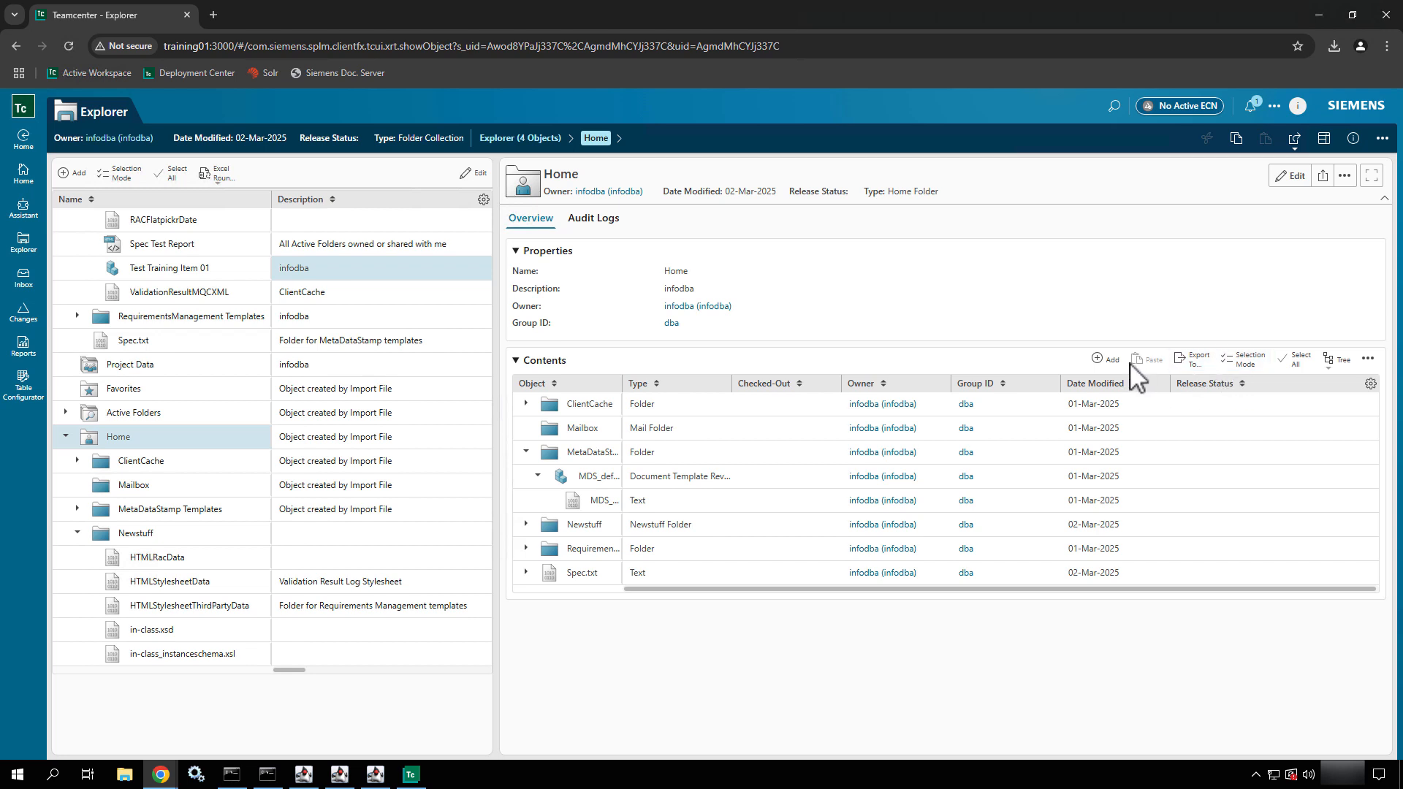
Collapse and re-expand the Contents section of the Home folder's overview
{"action": "left_click", "coordinate": [1377, 363]}
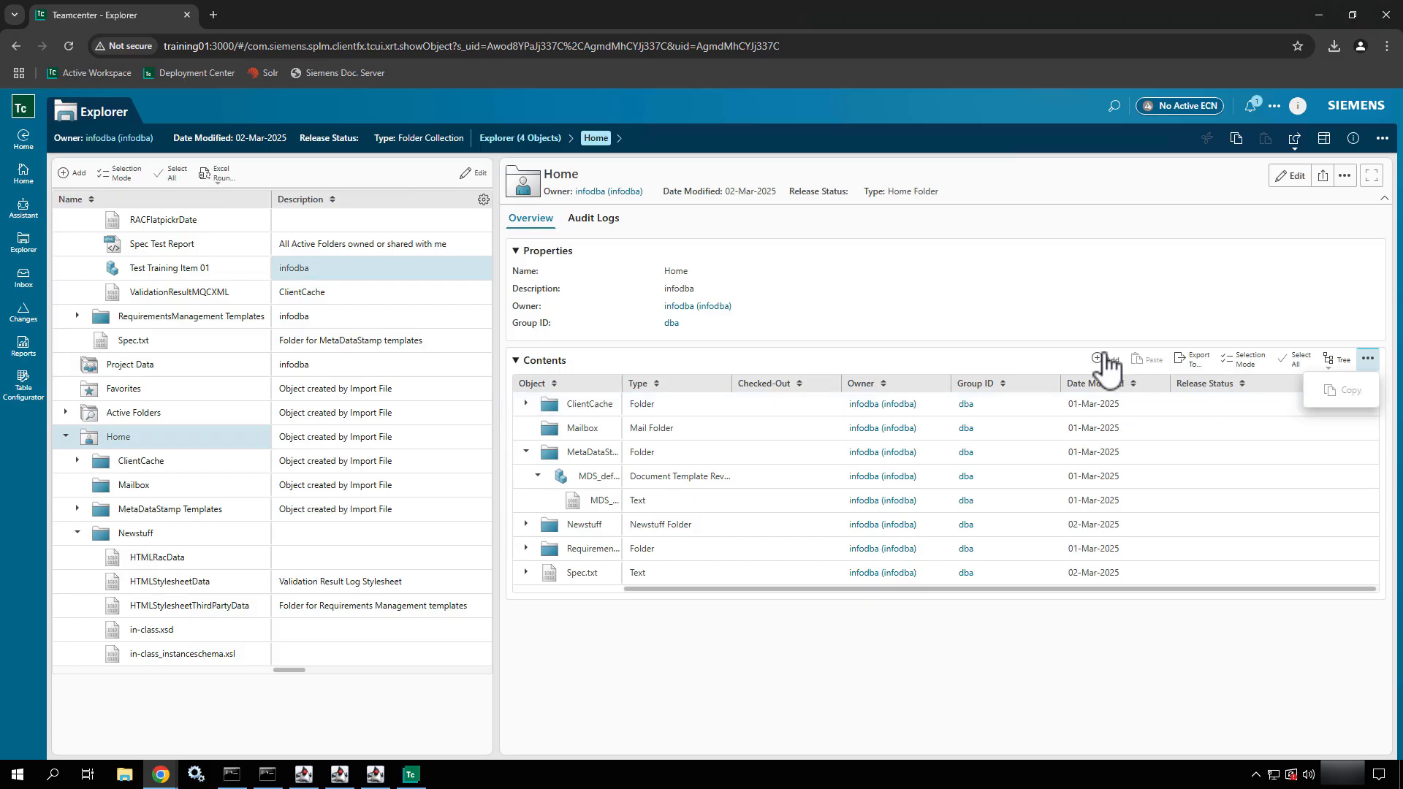
{"action": "left_click", "coordinate": [1068, 360]}
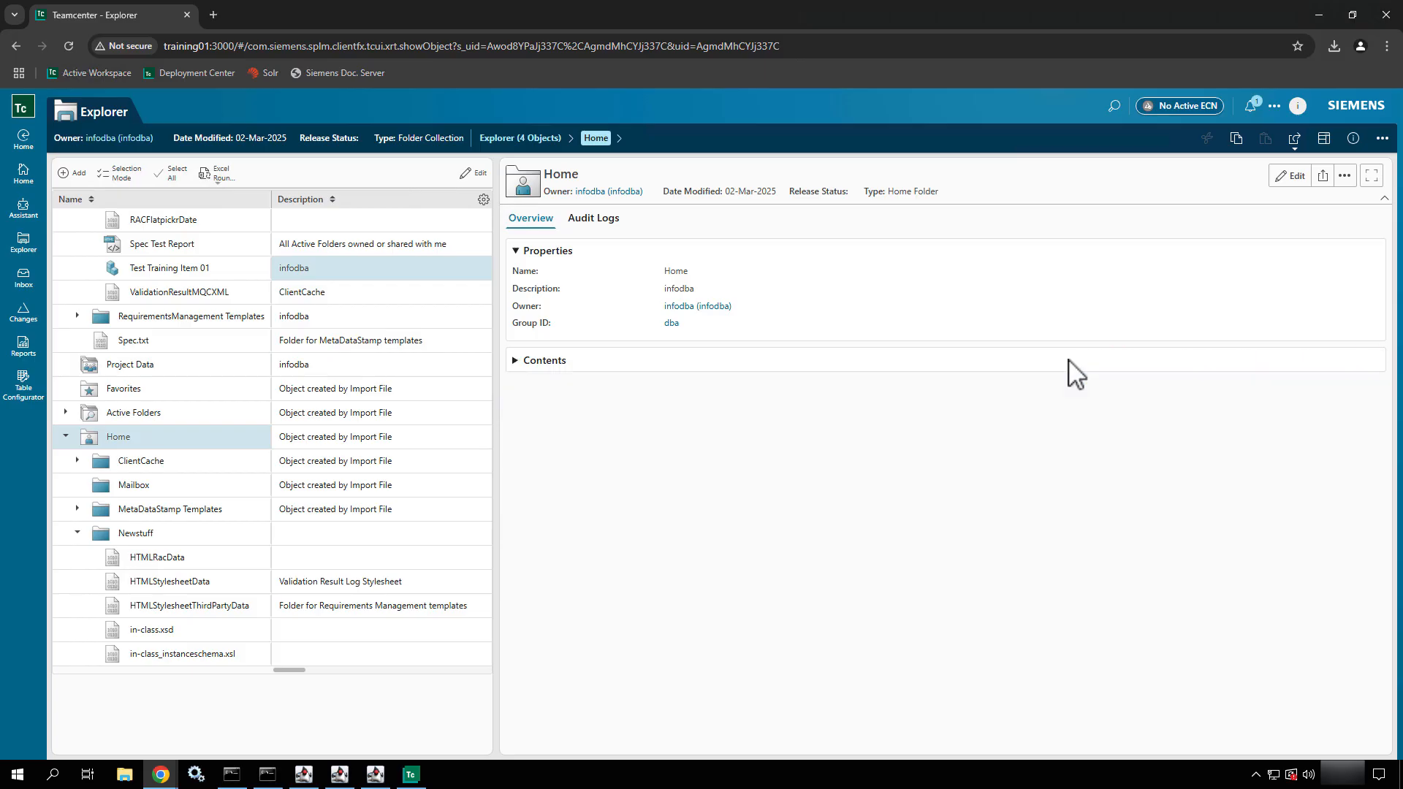
{"action": "left_click", "coordinate": [1069, 359]}
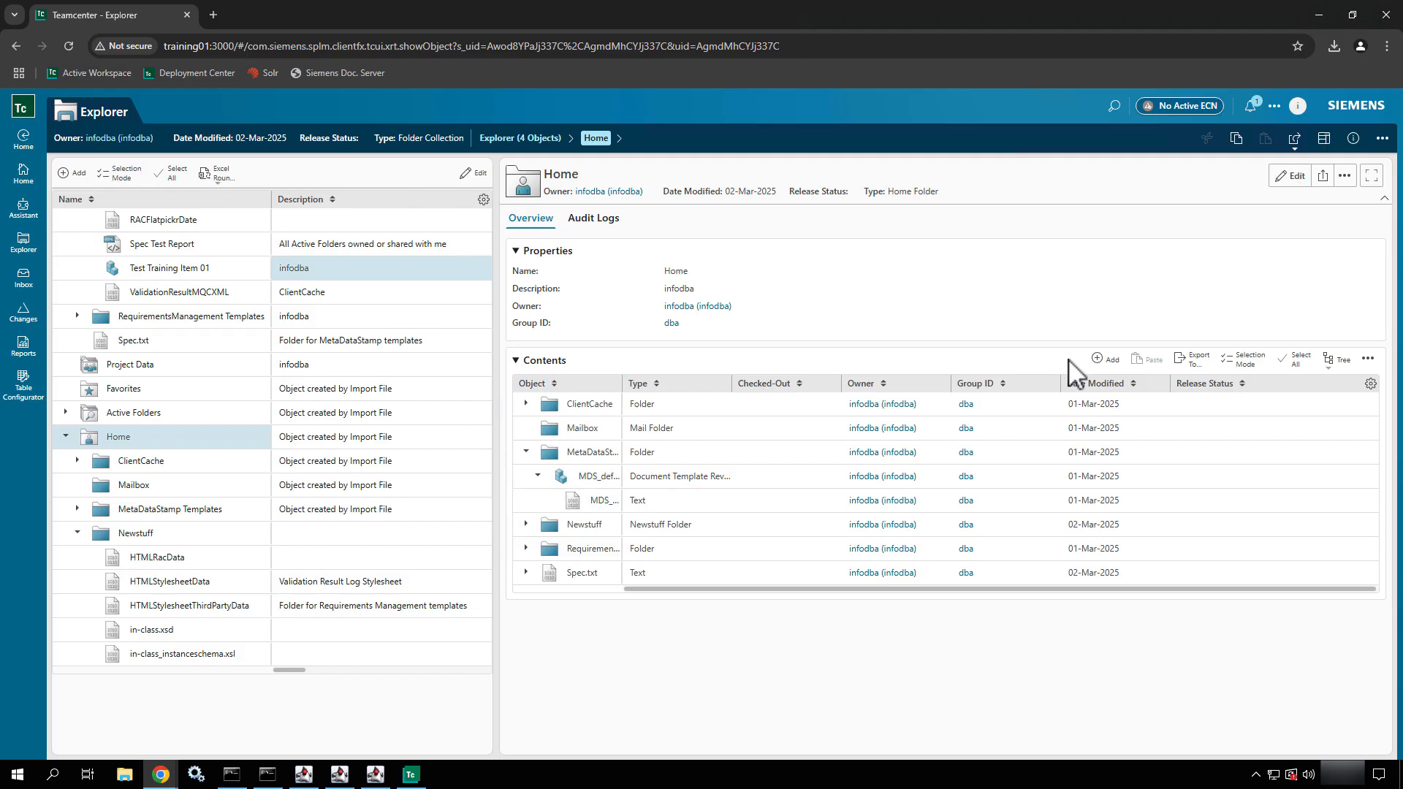
{"action": "left_click", "coordinate": [1068, 359]}
{"action": "left_click", "coordinate": [1068, 362]}
{"action": "left_click", "coordinate": [524, 361]}
{"action": "left_click", "coordinate": [524, 361]}
{"action": "left_click", "coordinate": [524, 361]}
{"action": "left_click", "coordinate": [524, 361]}
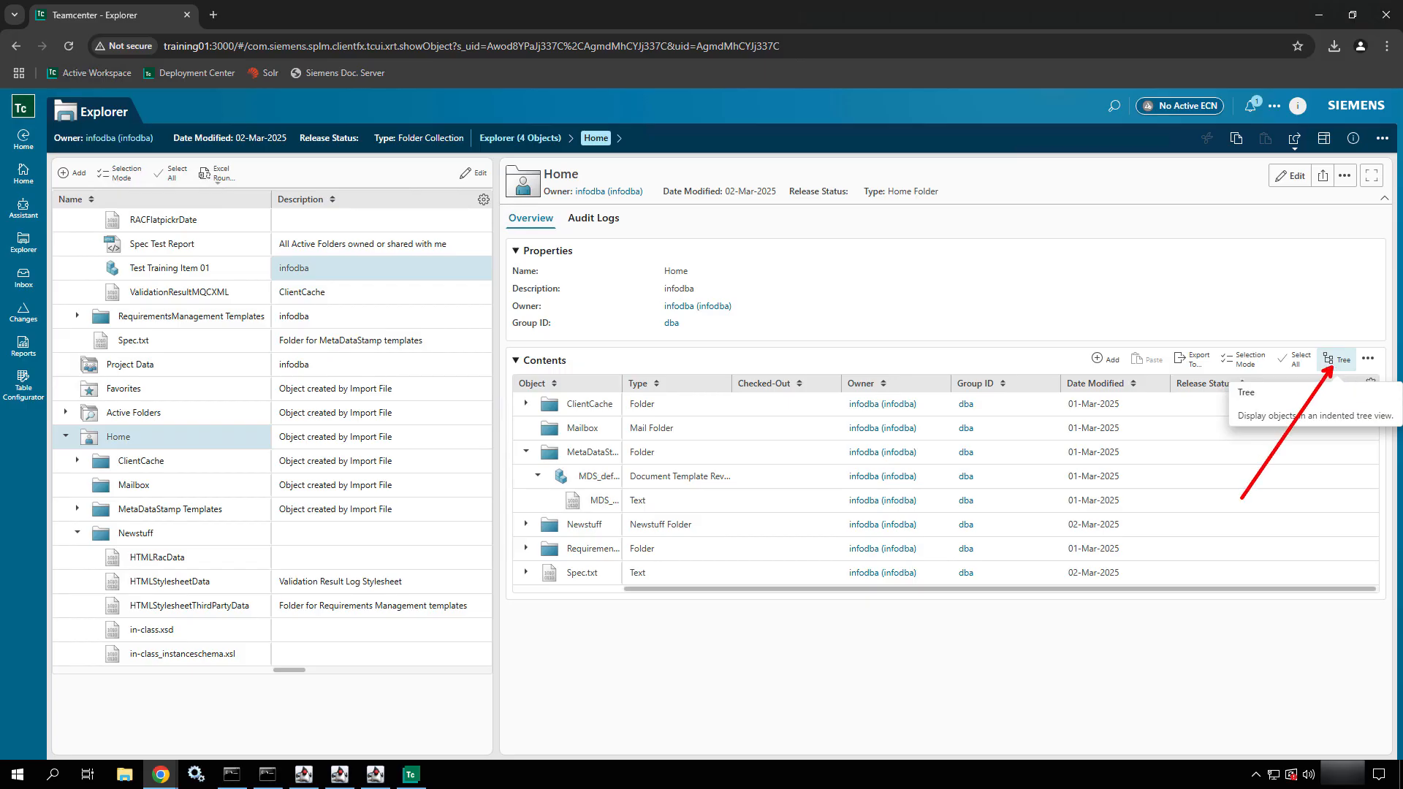
{"action": "key", "text": "Escape"}
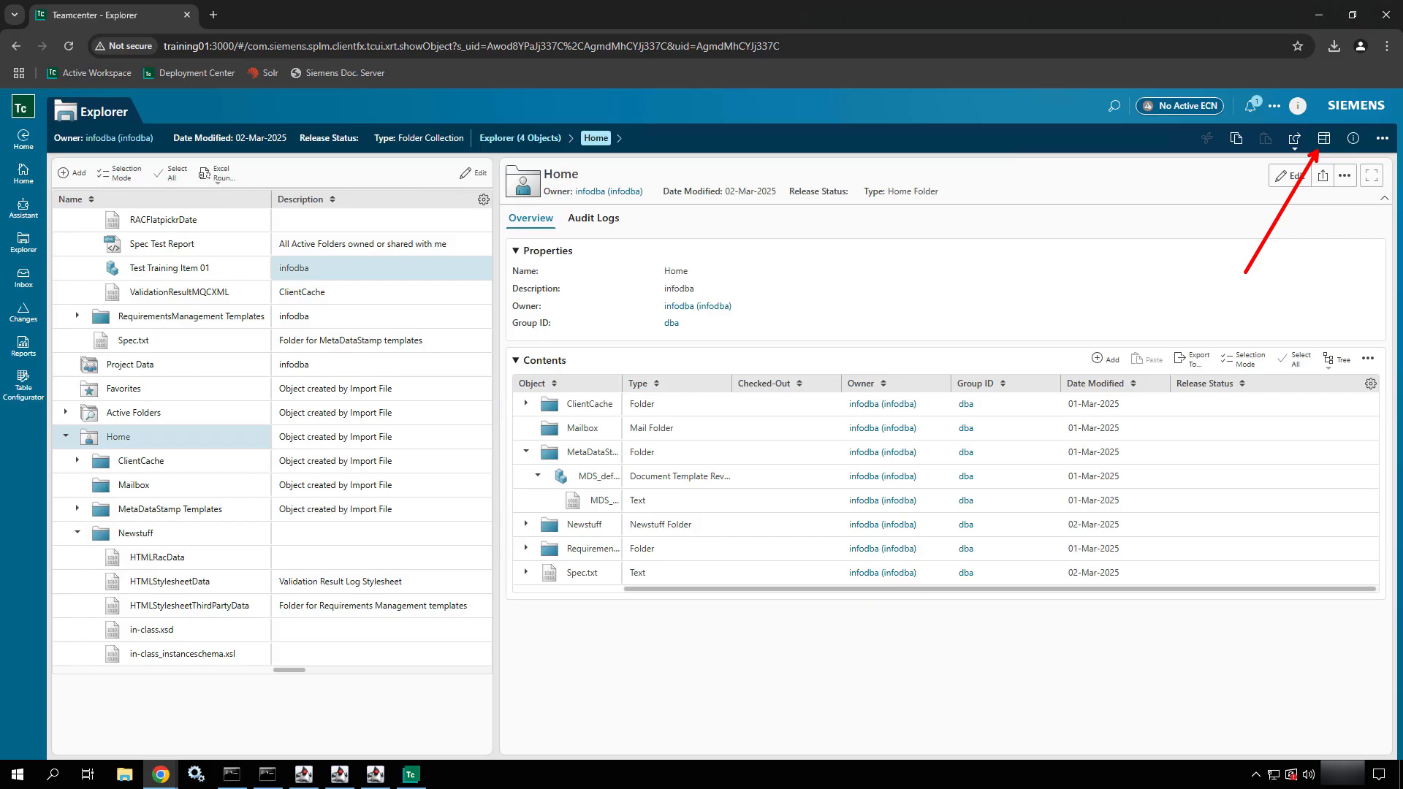
Try the stacked Tree and Details layout on the Explorer page and switch to the Tree-only layout
{"action": "left_click", "coordinate": [1325, 141]}
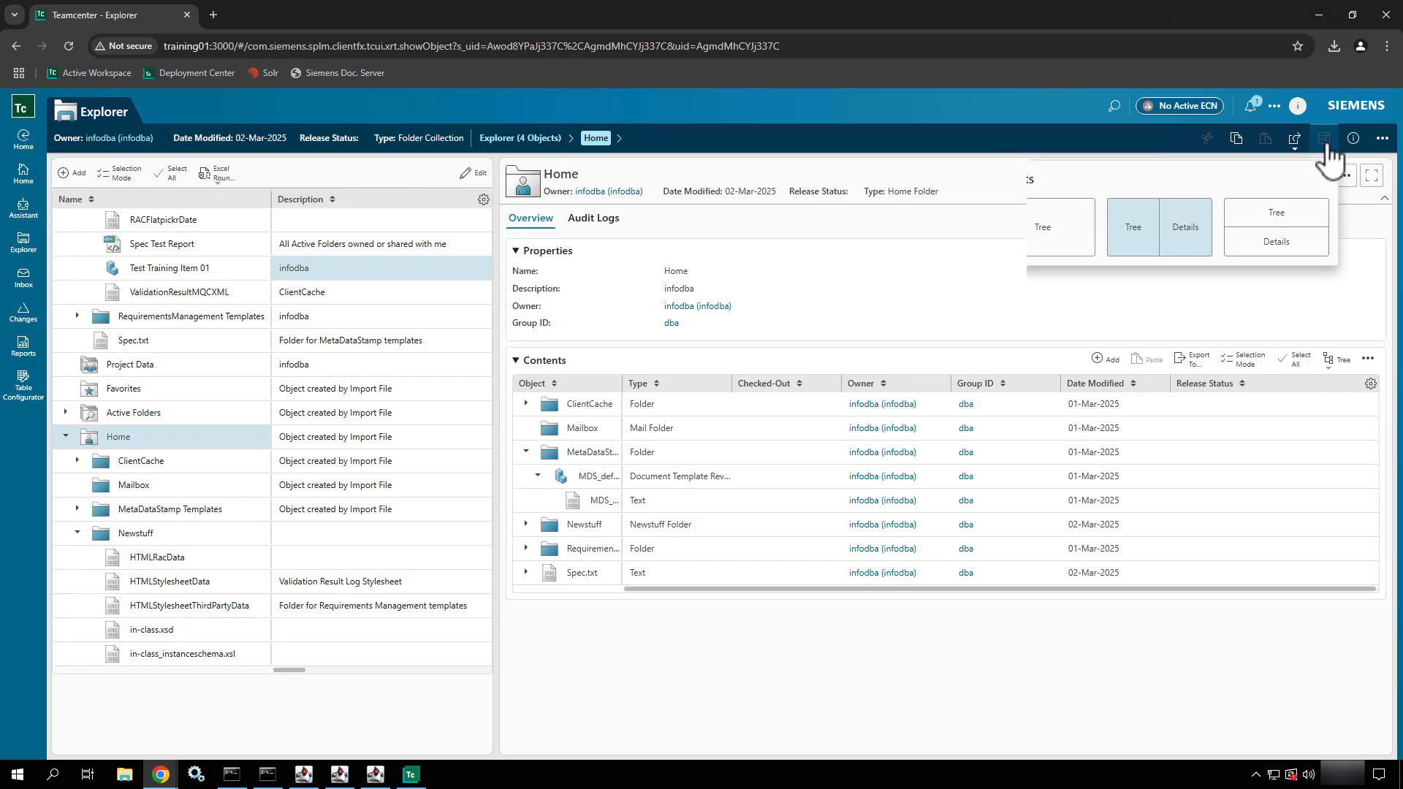
{"action": "left_click", "coordinate": [1275, 249]}
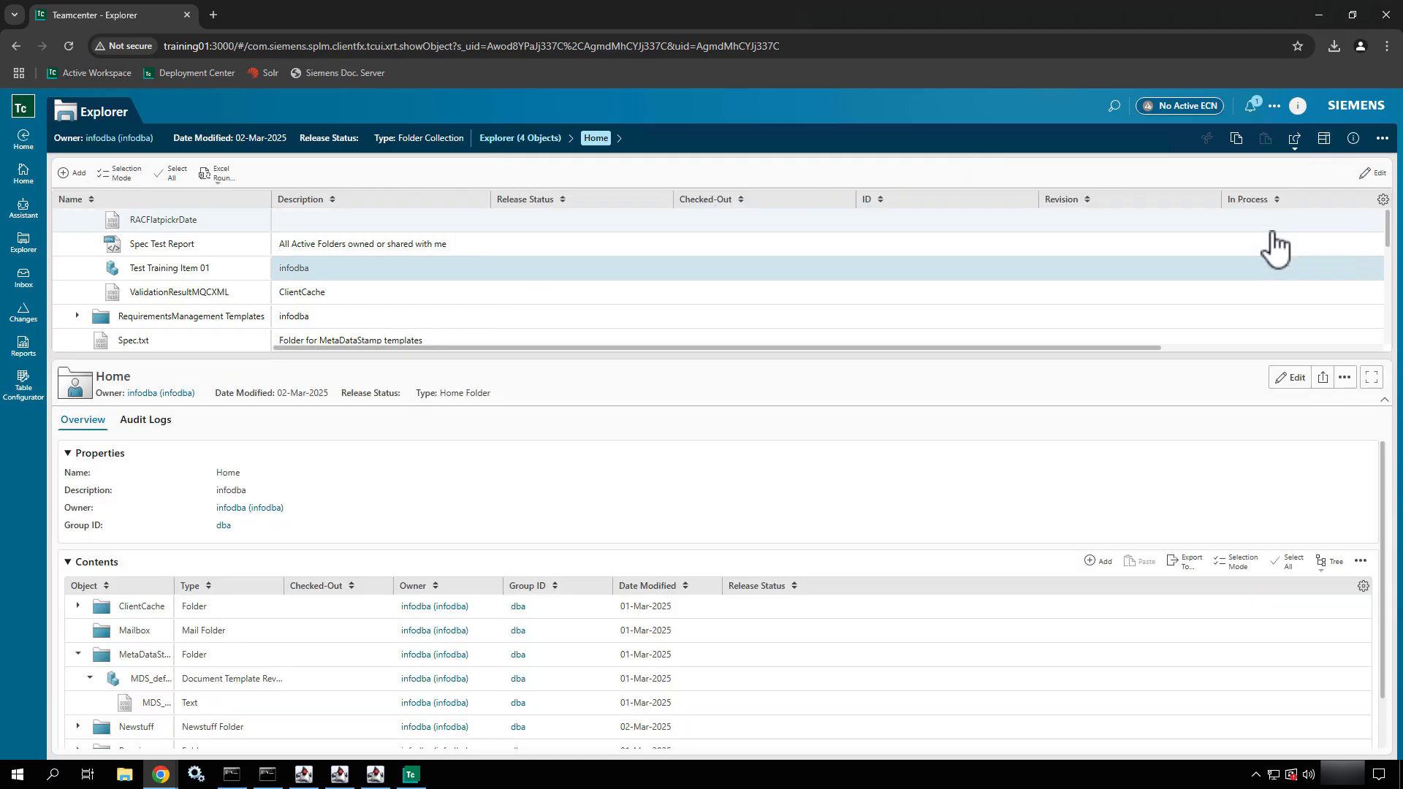
{"action": "left_click", "coordinate": [1325, 138]}
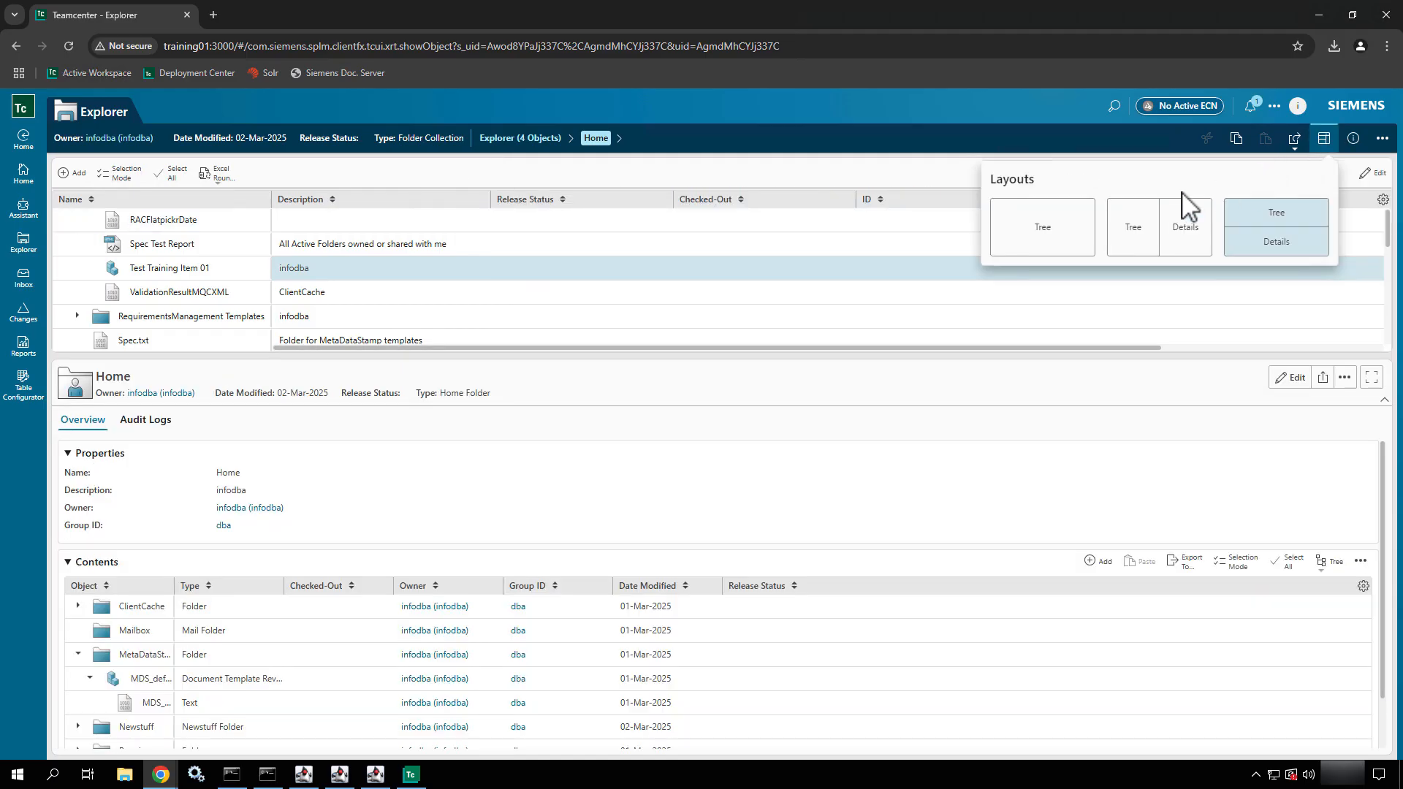
{"action": "left_click", "coordinate": [1039, 235]}
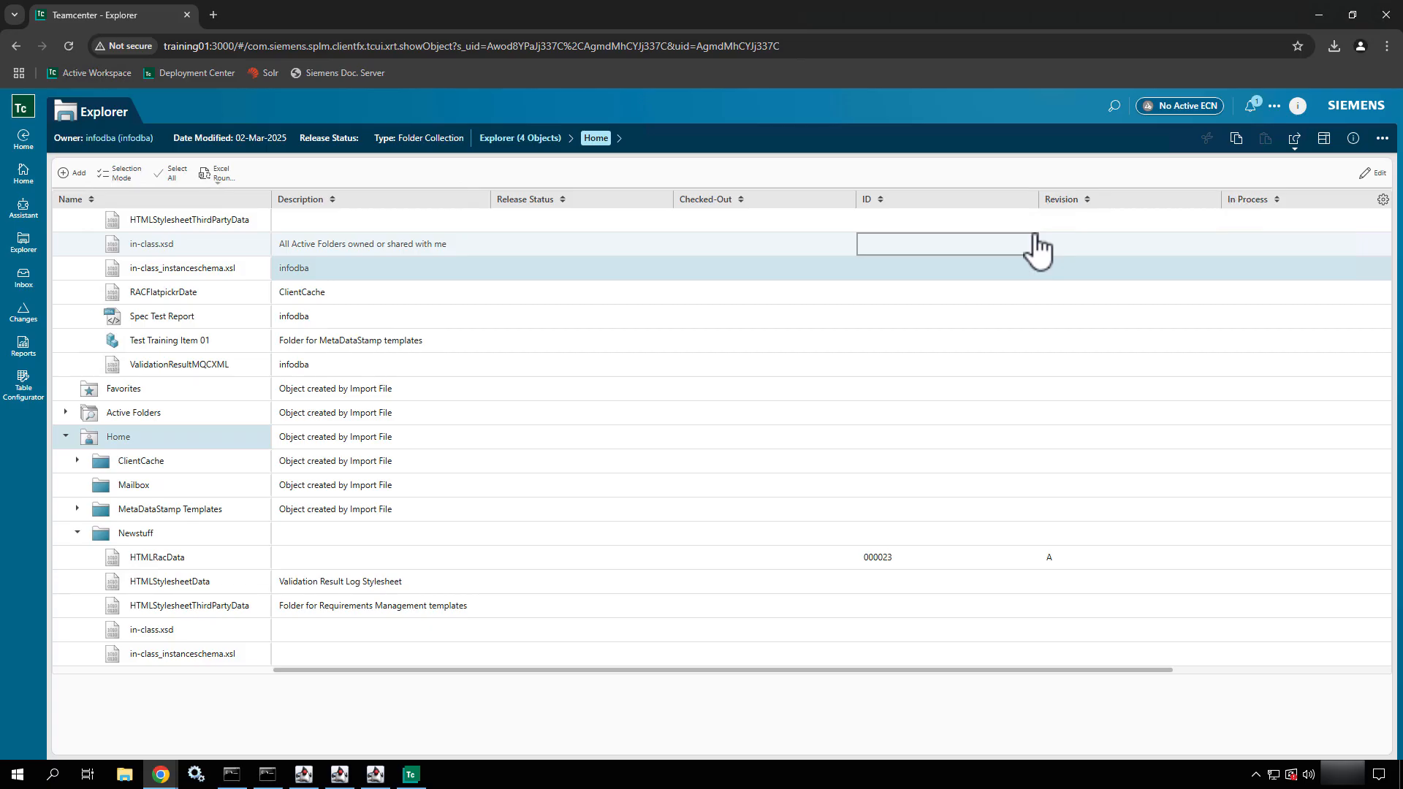
{"action": "left_click", "coordinate": [1323, 141]}
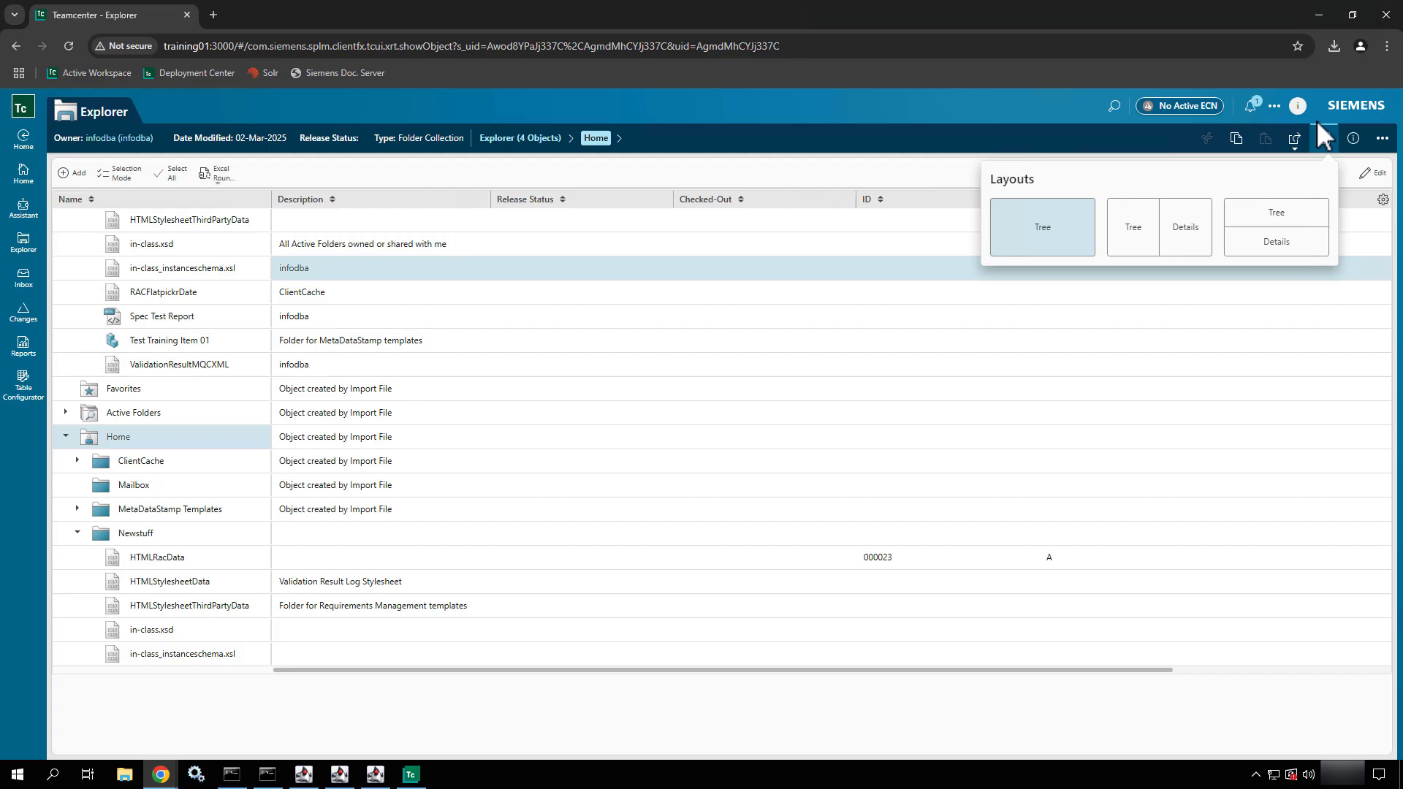
Return to the home page, open Projects, and narrow the project list area
{"action": "left_click", "coordinate": [24, 183]}
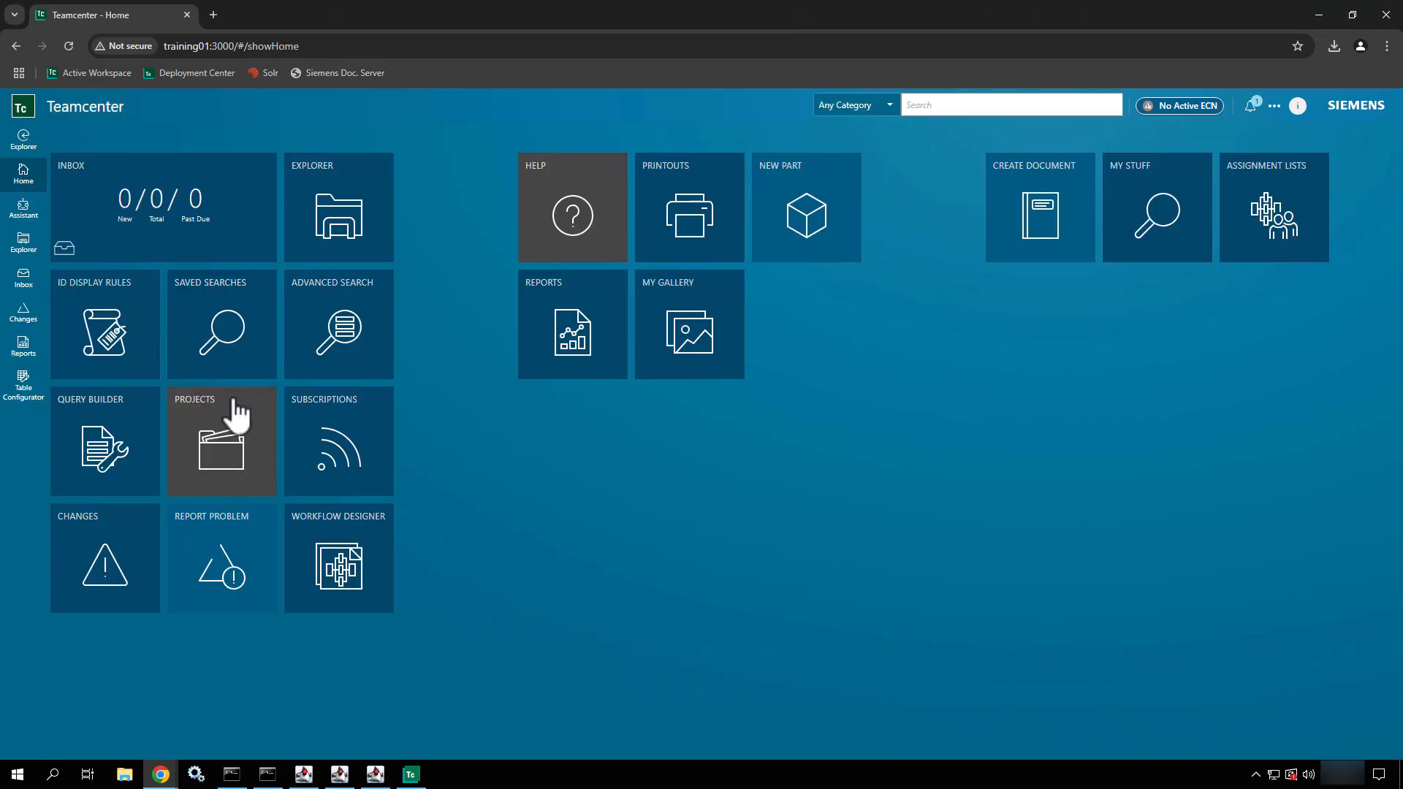
{"action": "left_click", "coordinate": [238, 479]}
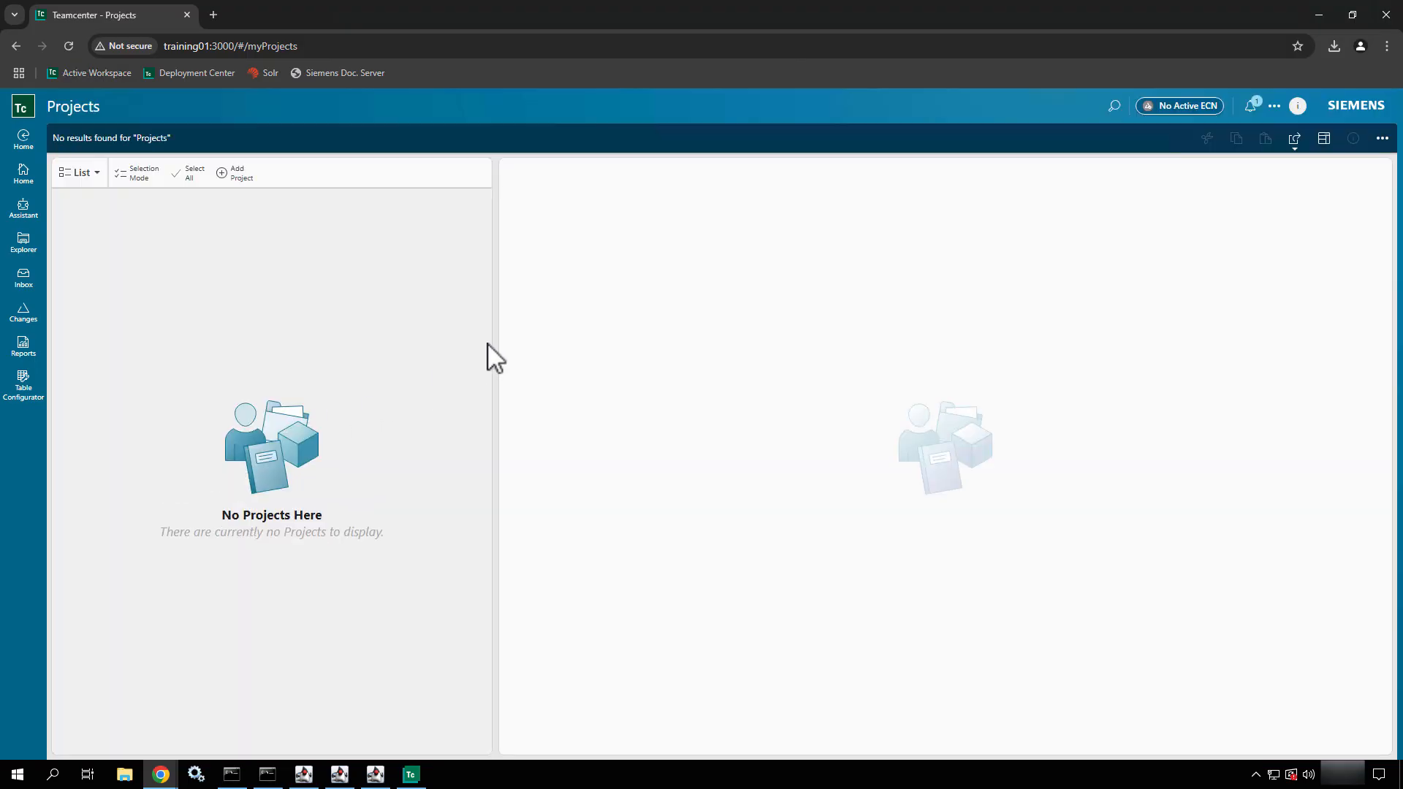
{"action": "left_click_drag", "start_coordinate": [494, 341], "coordinate": [347, 340]}
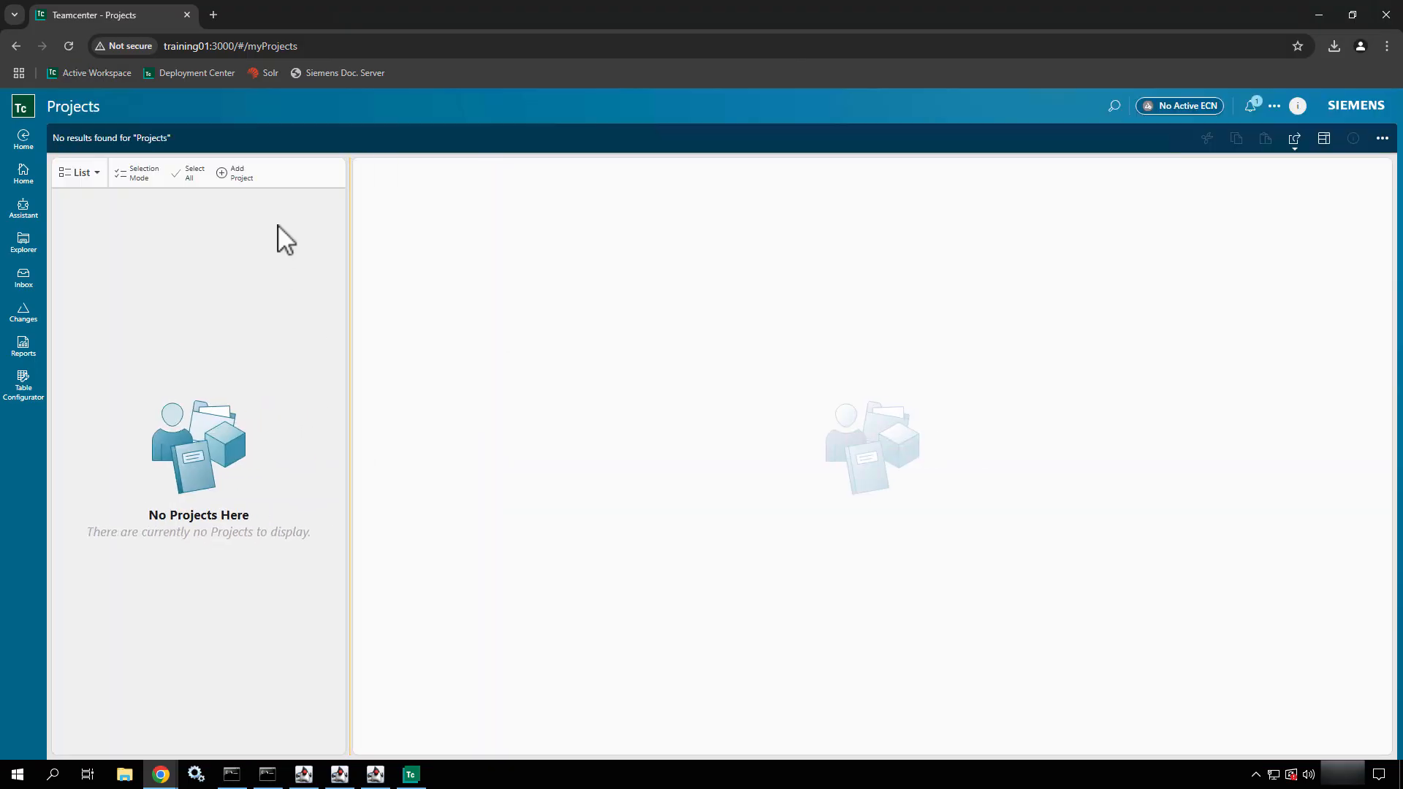
Start adding a new project with the ID Special_Project_001
{"action": "left_click", "coordinate": [244, 175]}
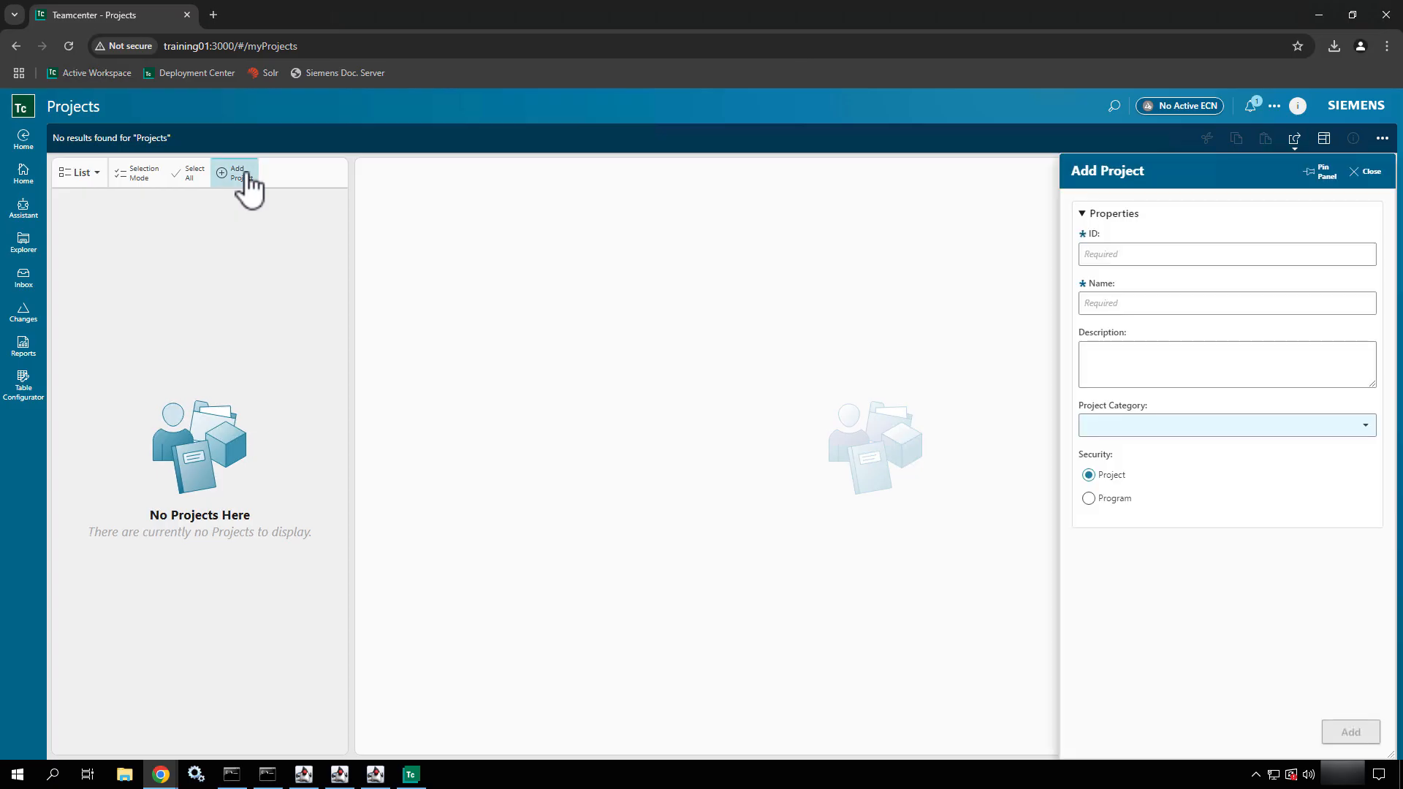
{"action": "left_click", "coordinate": [1134, 254]}
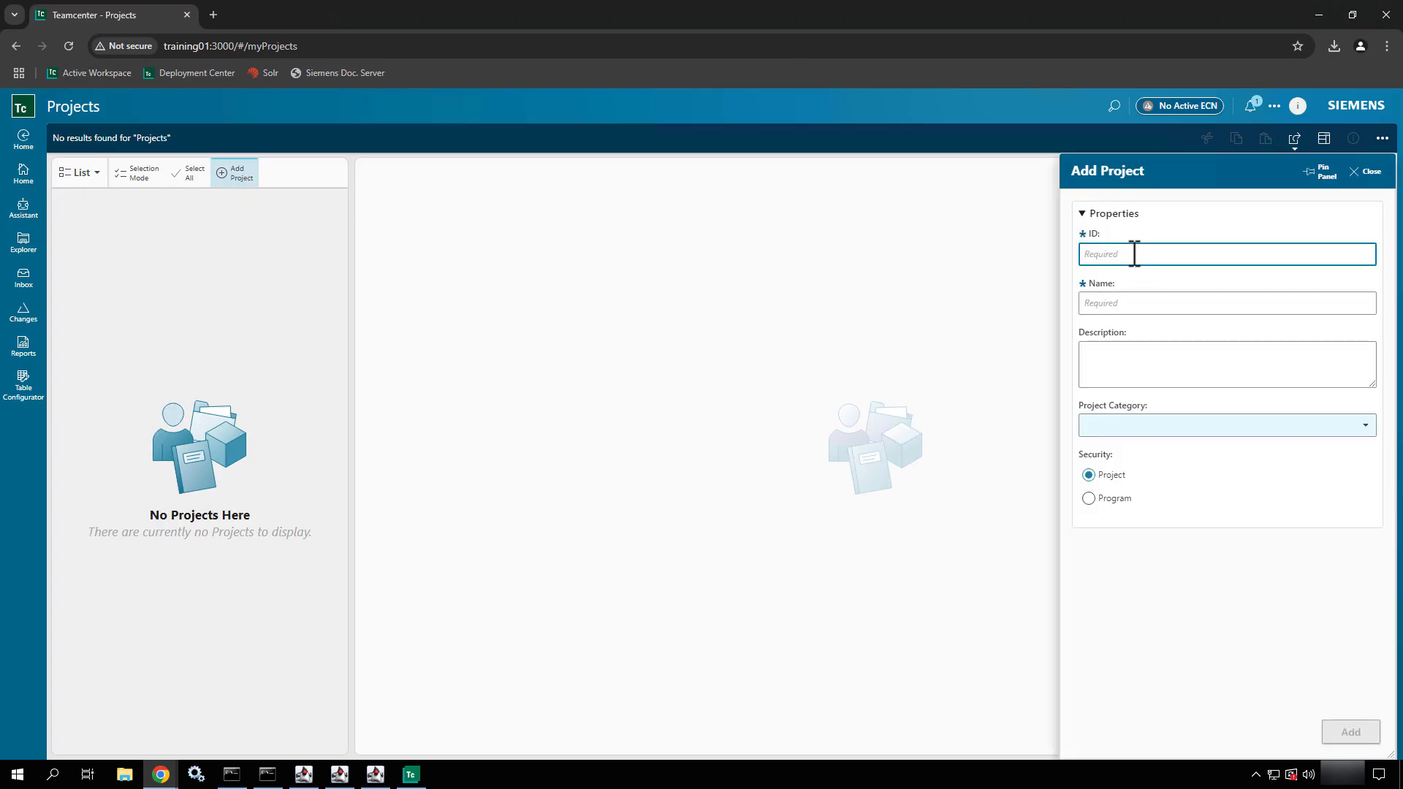
{"action": "type", "text": "pecial Project"}
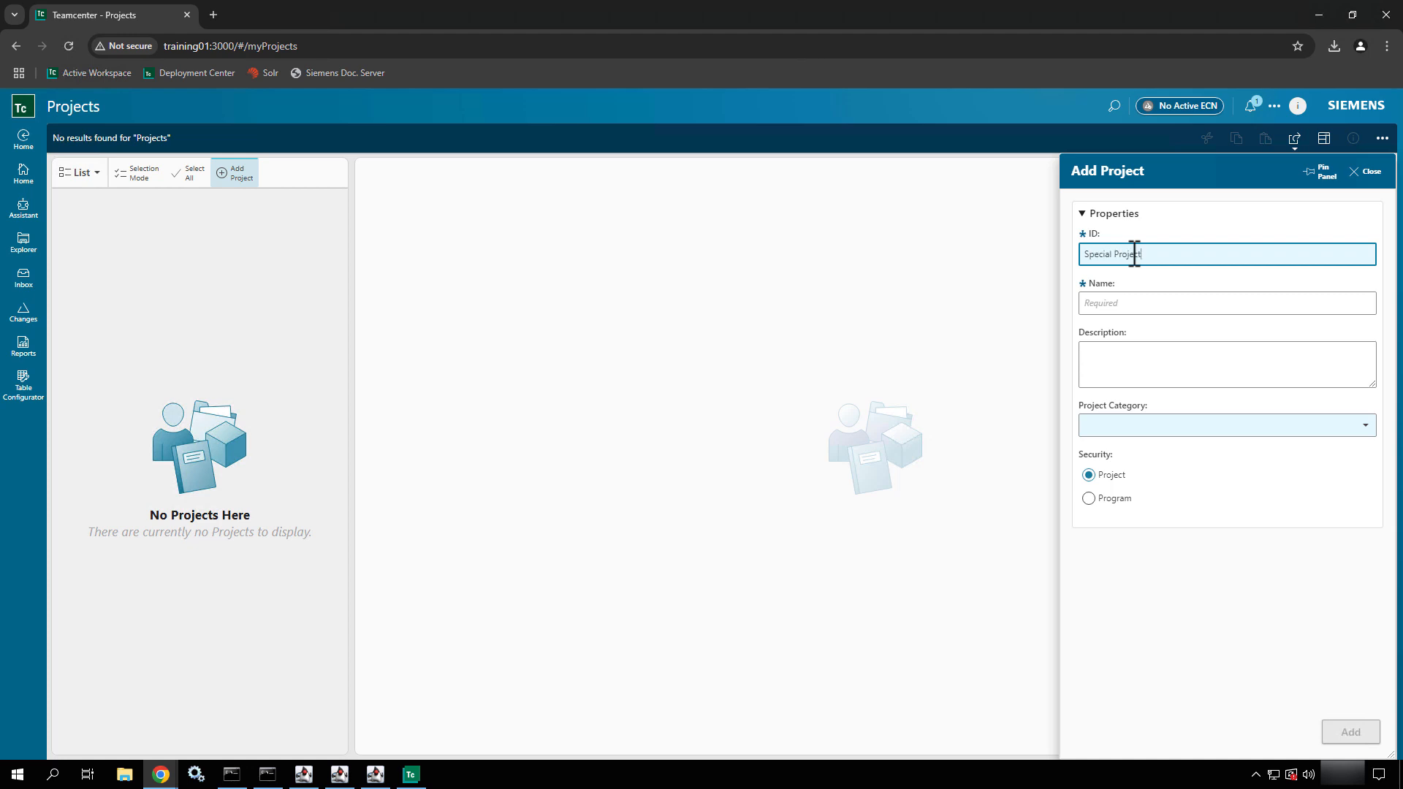
{"action": "key", "text": "BackSpace"}
{"action": "key", "text": "BackSpace"}
{"action": "key", "text": "BackSpace"}
{"action": "key", "text": "BackSpace"}
{"action": "key", "text": "BackSpace"}
{"action": "type", "text": "Project_001"}
Name the new project Special Project and add it
{"action": "key", "text": "Tab"}
{"action": "type", "text": "S"}
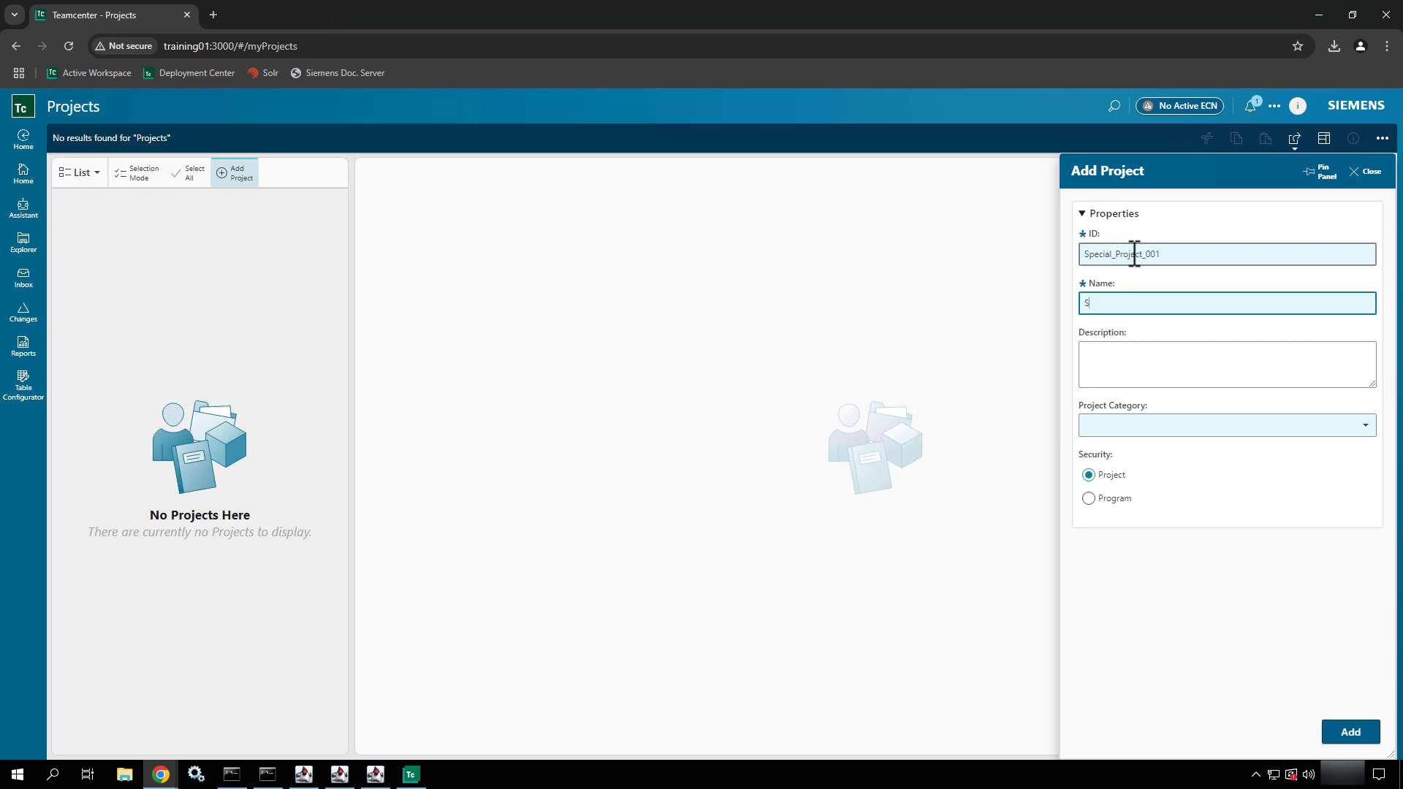
{"action": "type", "text": "pecial Project"}
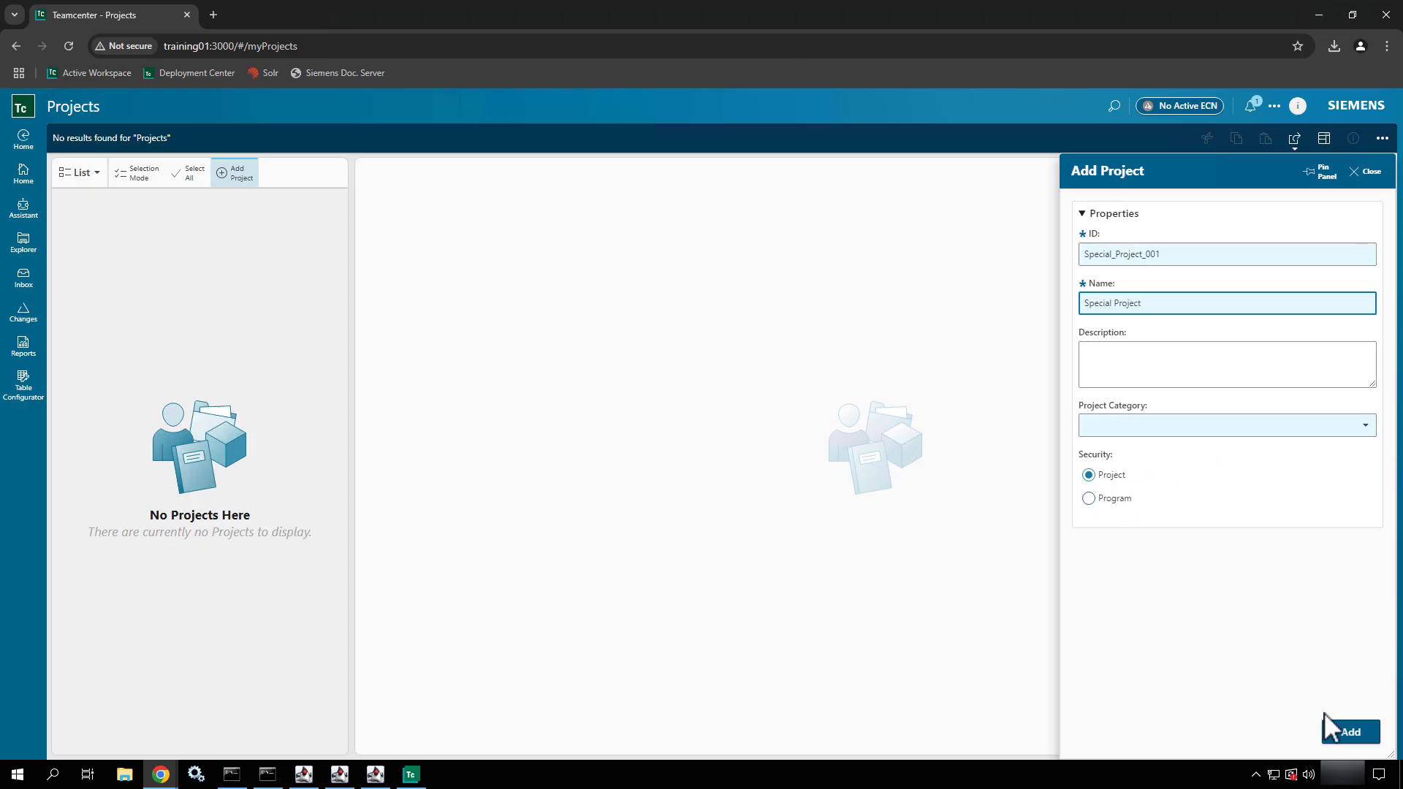
{"action": "left_click", "coordinate": [1348, 733]}
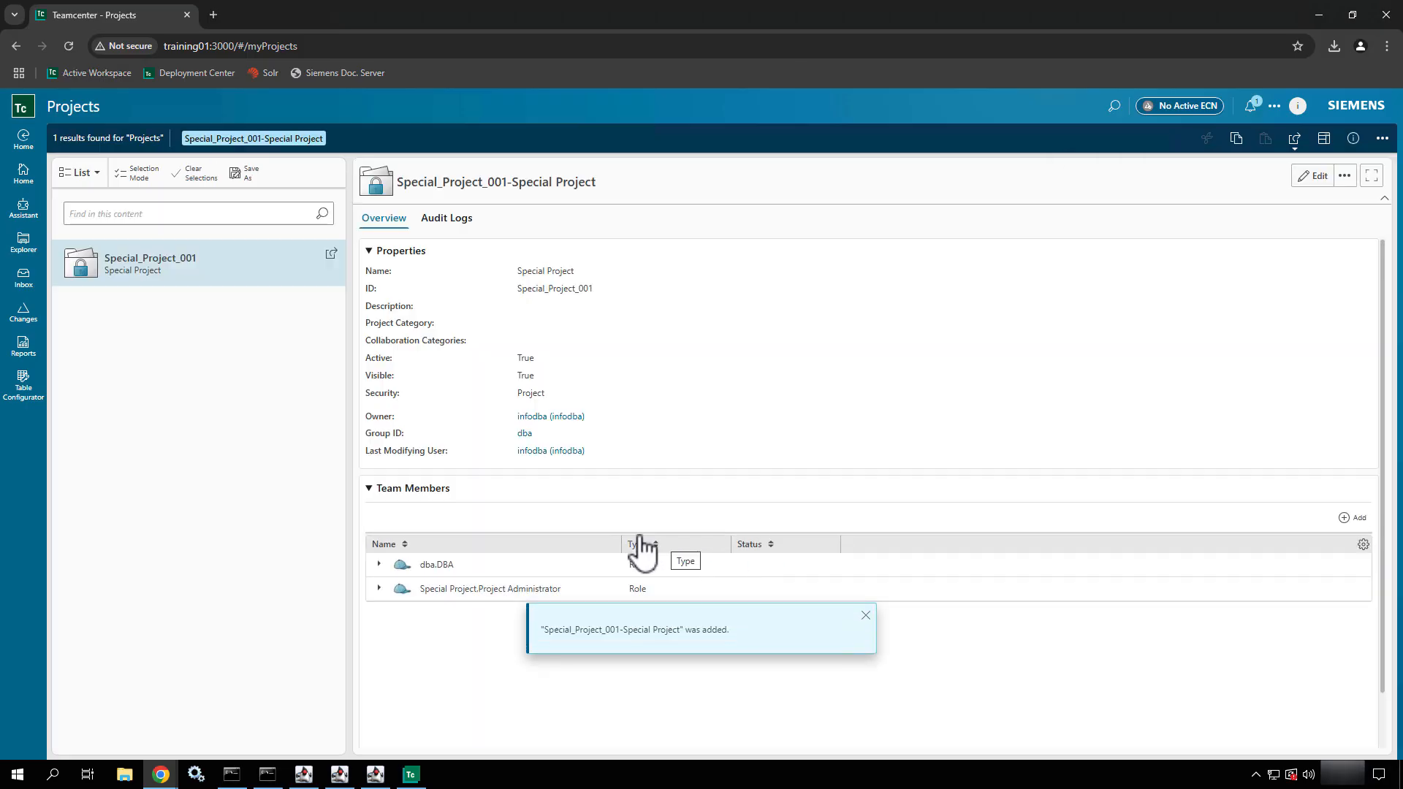
Expand the dba.DBA role in the project's team members and examine its user's status
{"action": "left_click", "coordinate": [380, 565]}
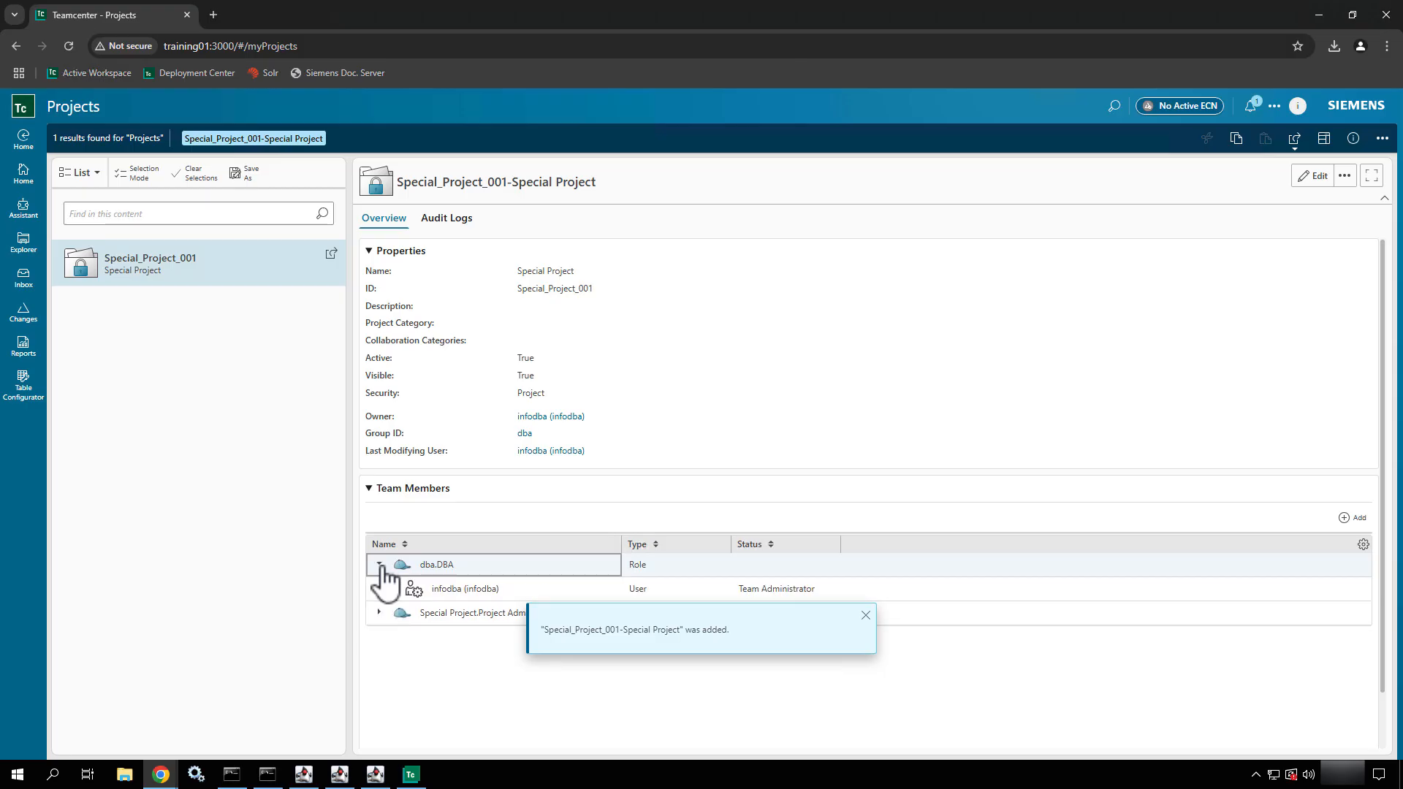
{"action": "left_click", "coordinate": [473, 589]}
{"action": "left_click", "coordinate": [754, 591]}
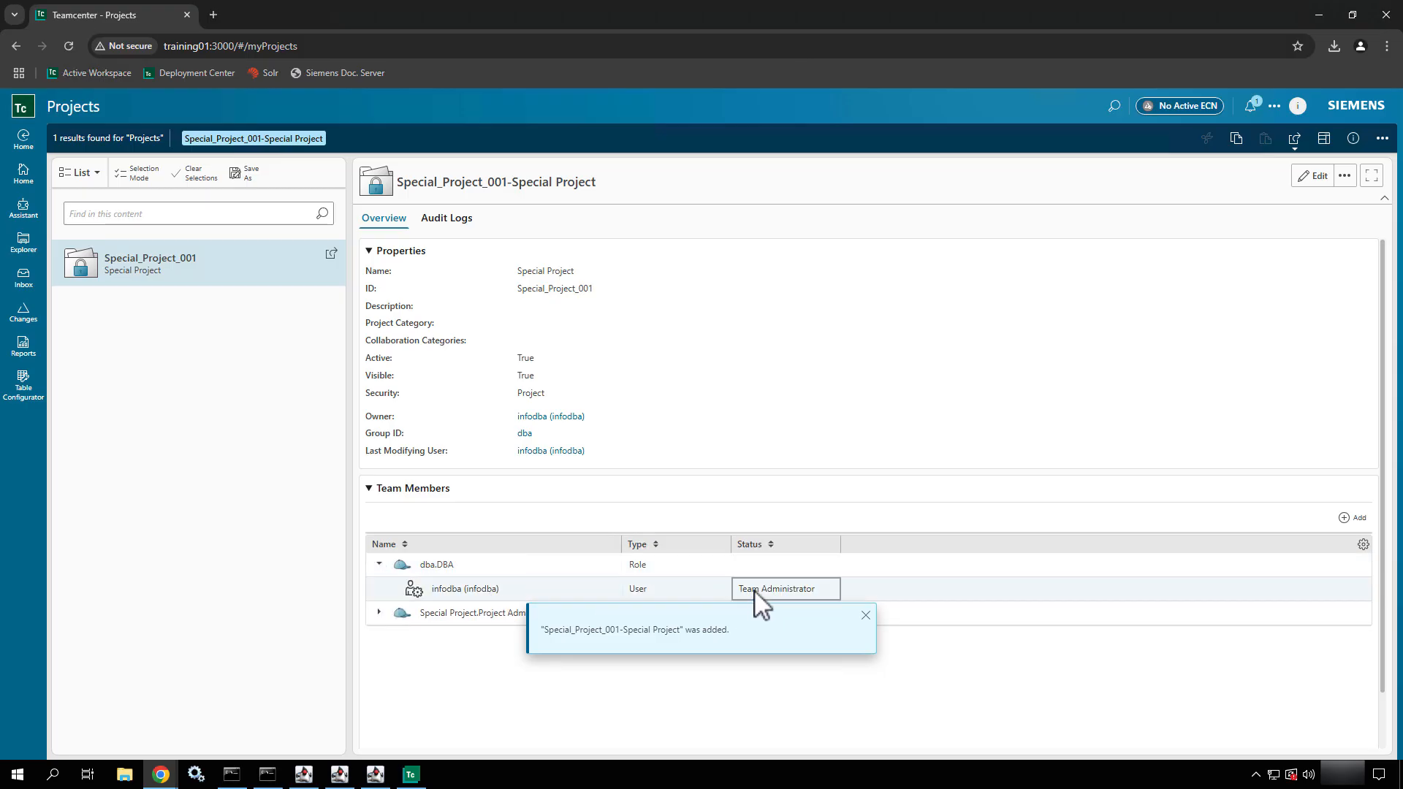